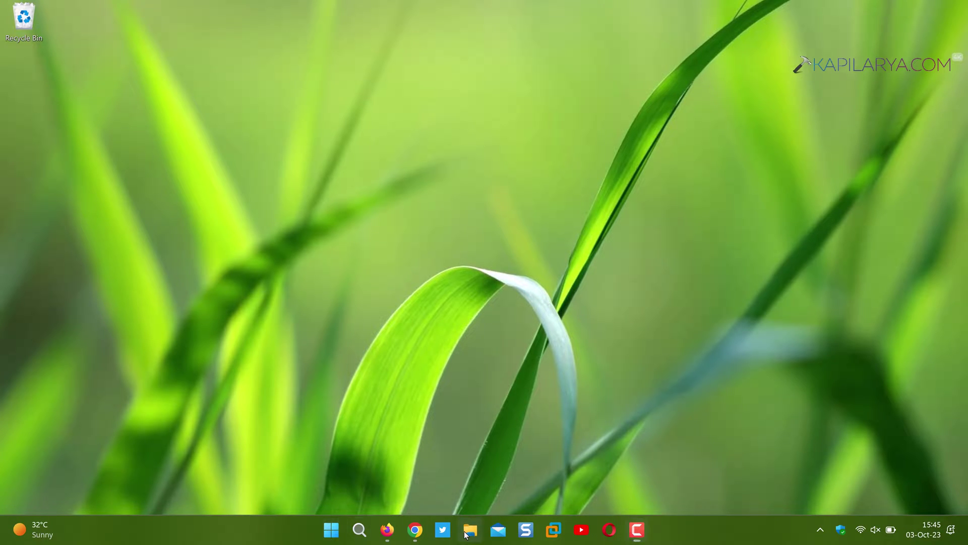
Step: Open File Explorer and check the Network location, which lists no other computers
key("super+e")
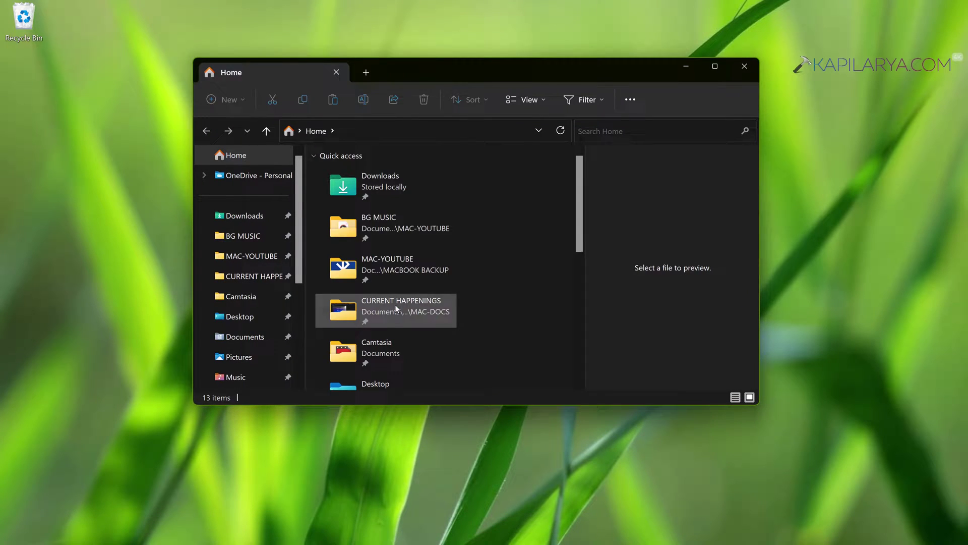
scroll(248, 320, "down", 5)
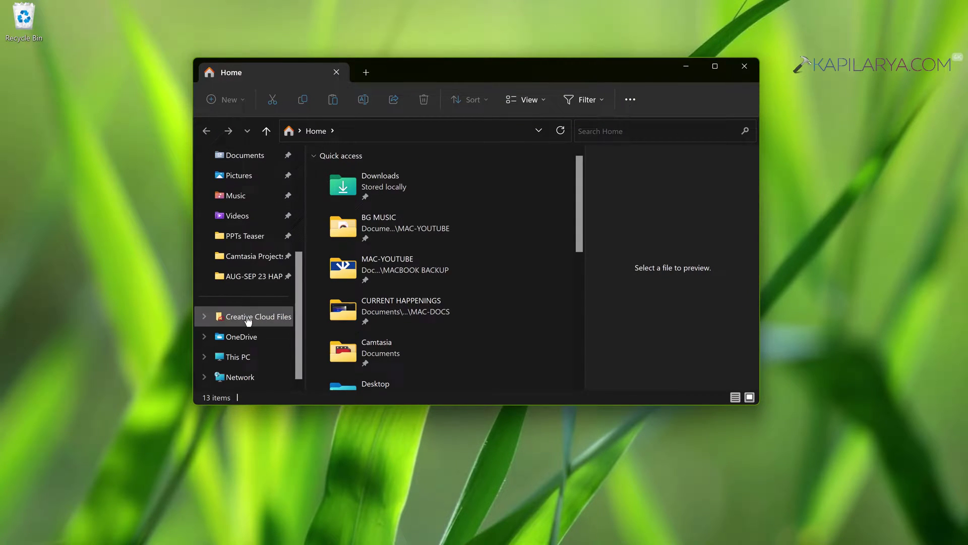
left_click(240, 377)
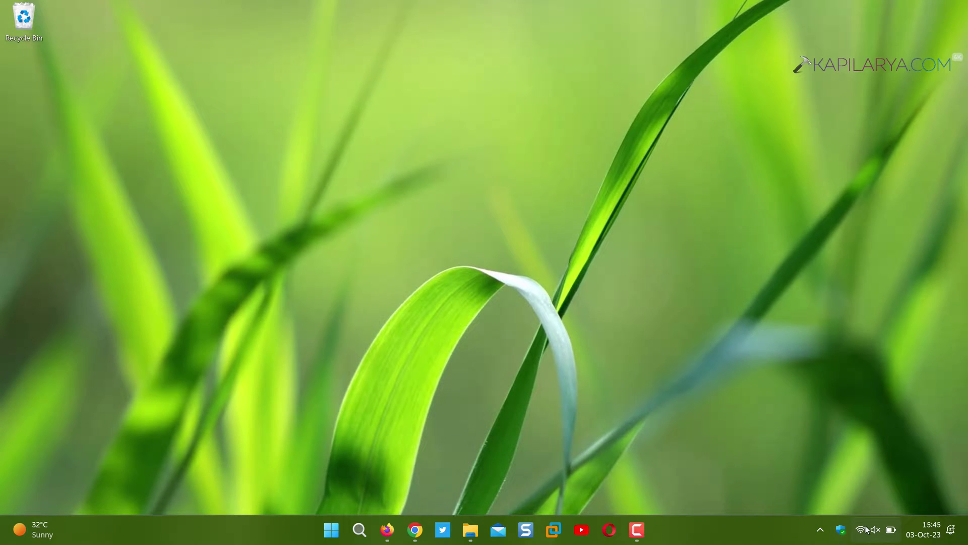
Step: Confirm in the Quick Settings Wi-Fi list that Technoyl 5Ghz is connected and secured
left_click(865, 529)
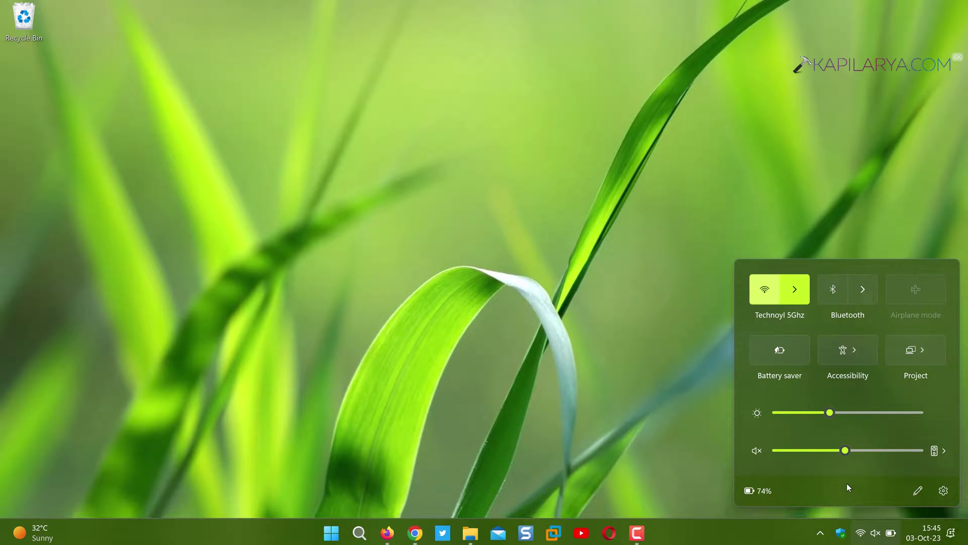
left_click(798, 290)
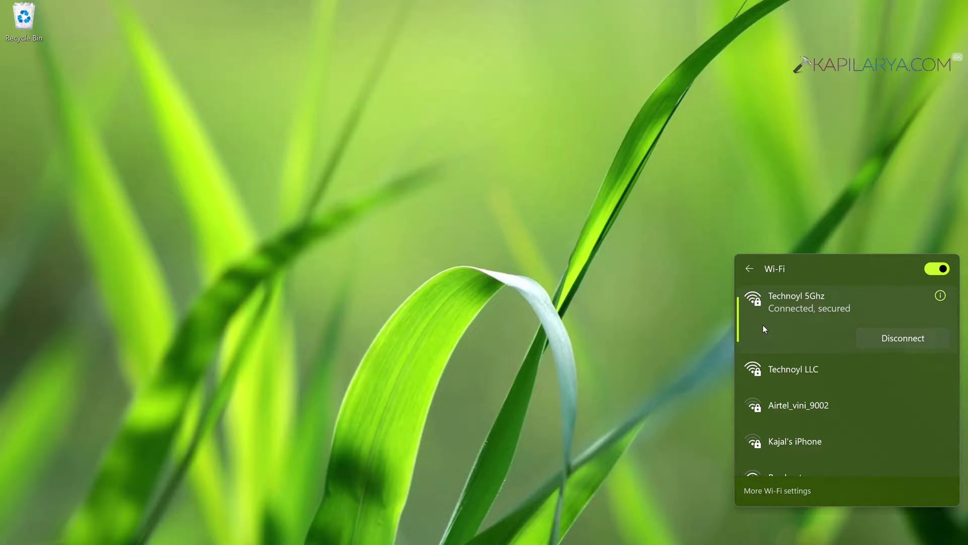
left_click(601, 330)
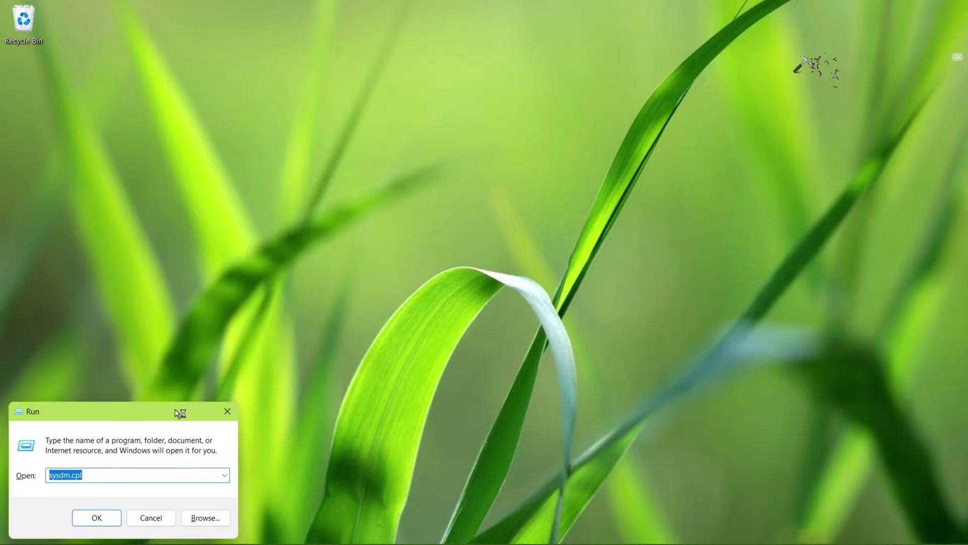
Step: Run sysdm.cpl and bring the System Properties Computer Name tab into view
left_click_drag(180, 412, 233, 325)
left_click(146, 429)
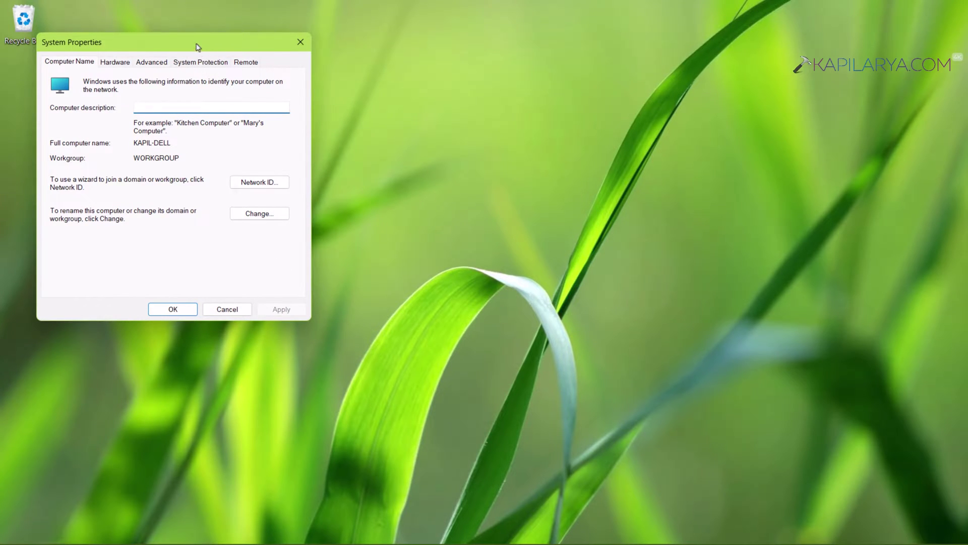
left_click_drag(197, 48, 291, 92)
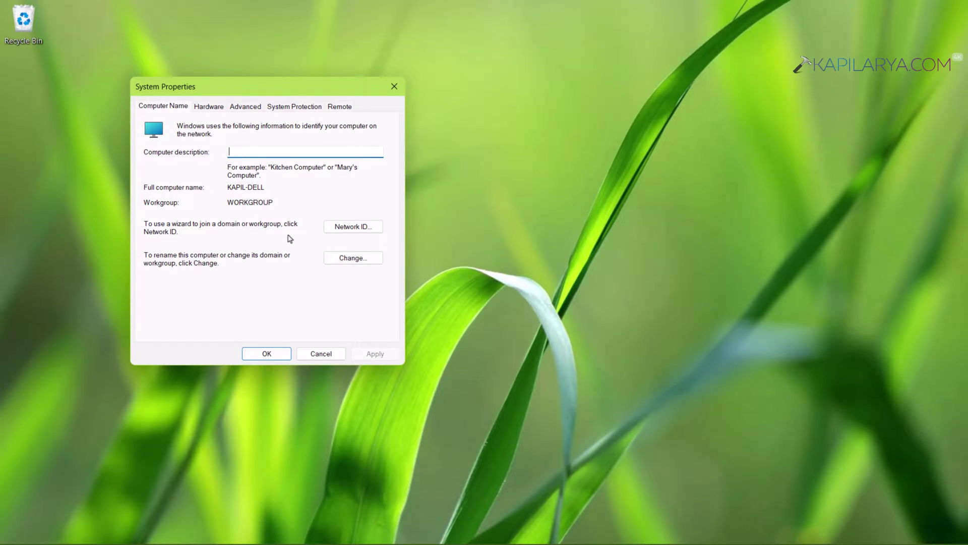
Step: Change the workgroup from WORKGROUP to KAPILWG and acknowledge the welcome message
left_click(353, 257)
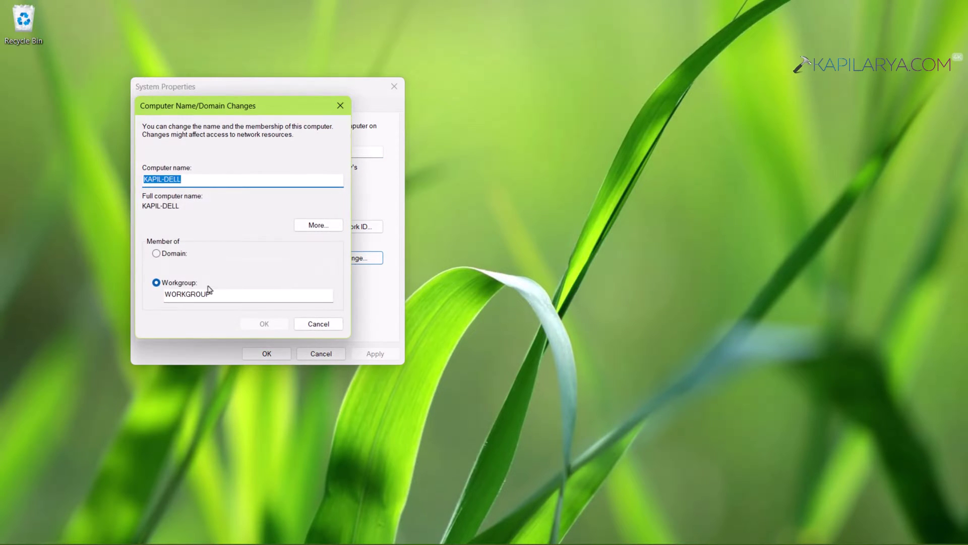
left_click_drag(166, 294, 217, 295)
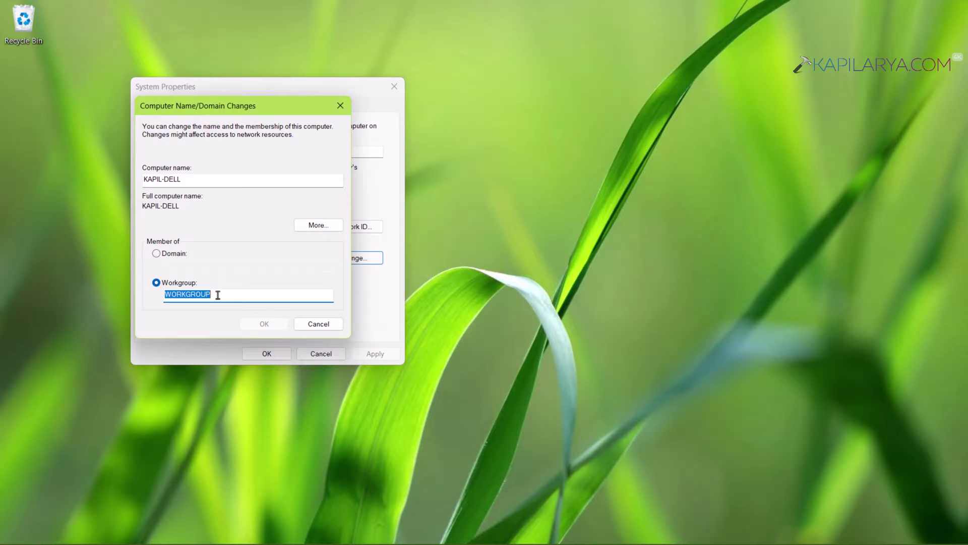
type("KAPILWG")
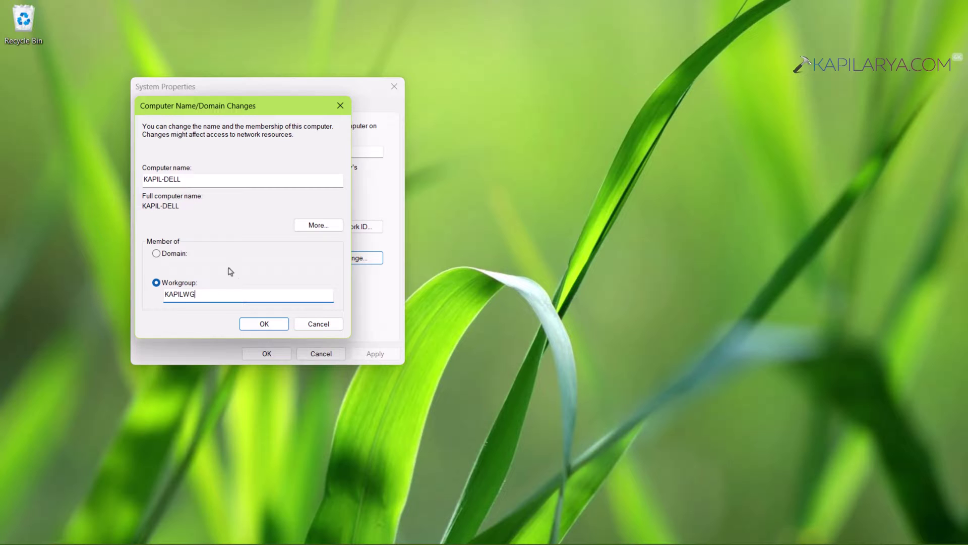
left_click(249, 325)
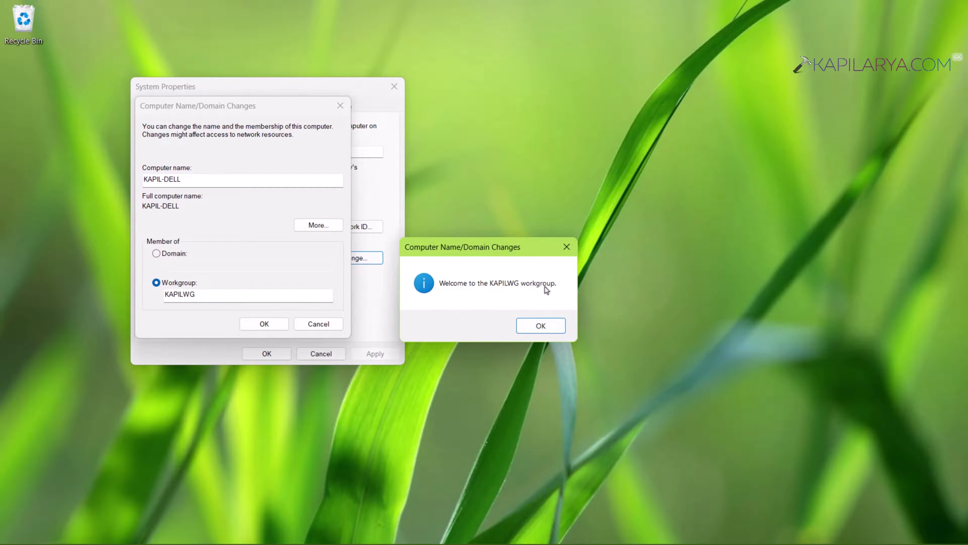
left_click(535, 327)
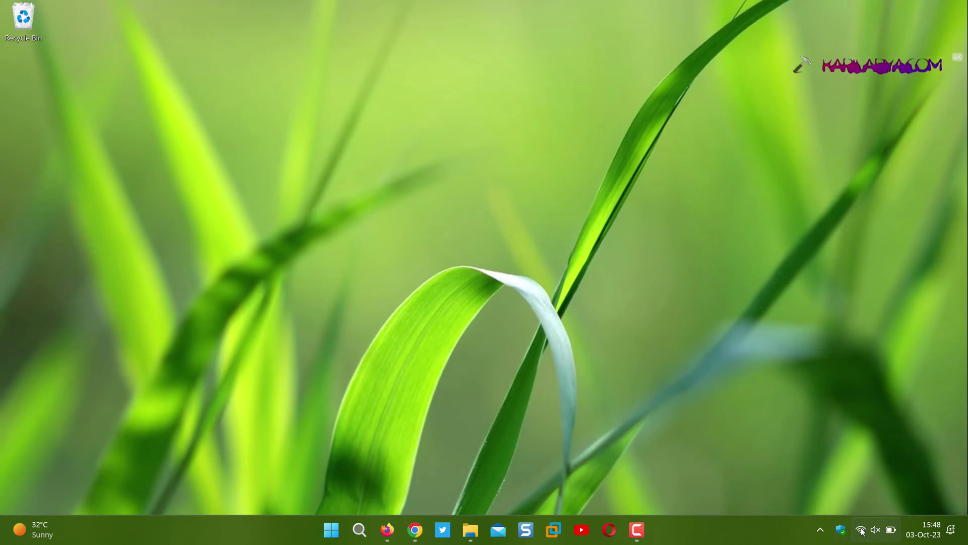
Step: Open the Settings Wi-Fi page through Quick Settings' More Wi-Fi settings link
left_click(861, 530)
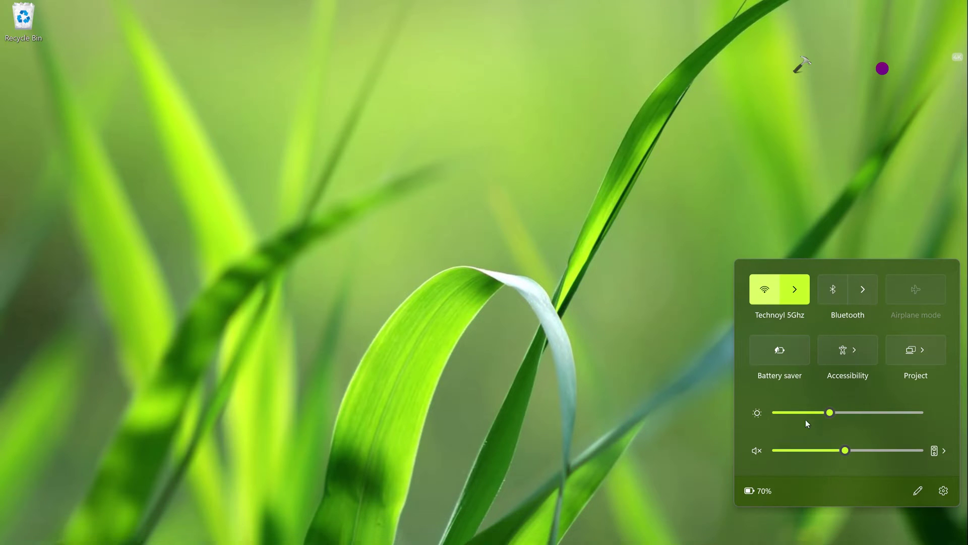
left_click(796, 291)
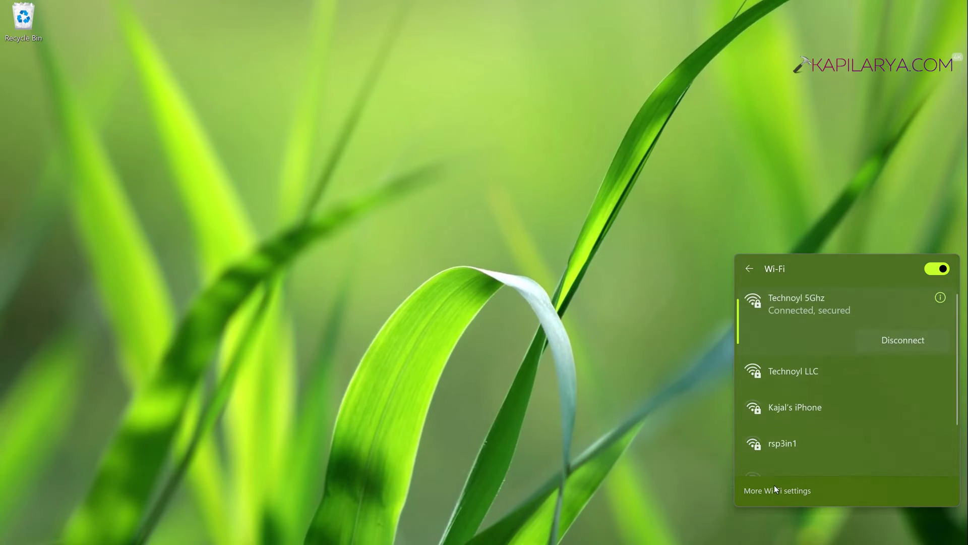
left_click(767, 493)
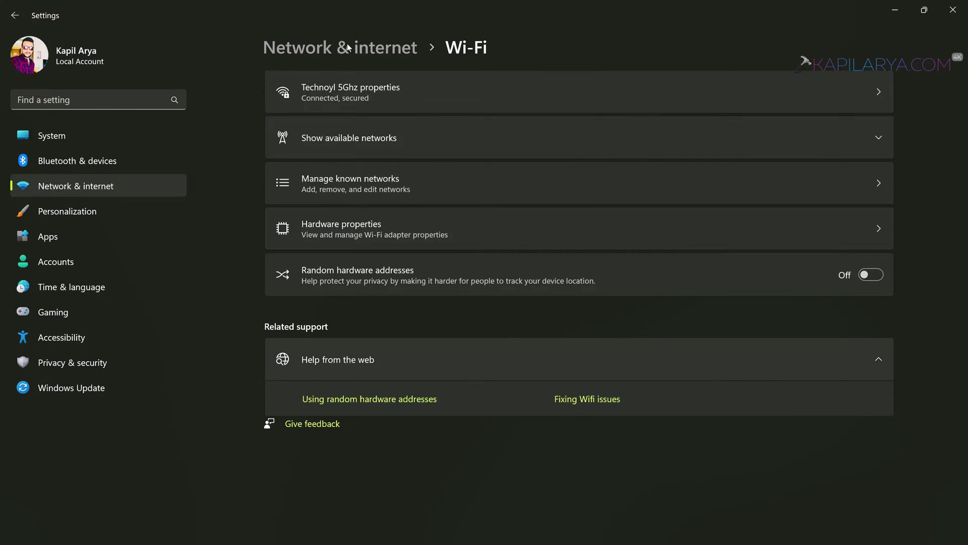
Step: Enable network discovery, device auto-setup, and file and printer sharing under Advanced sharing settings
left_click(348, 48)
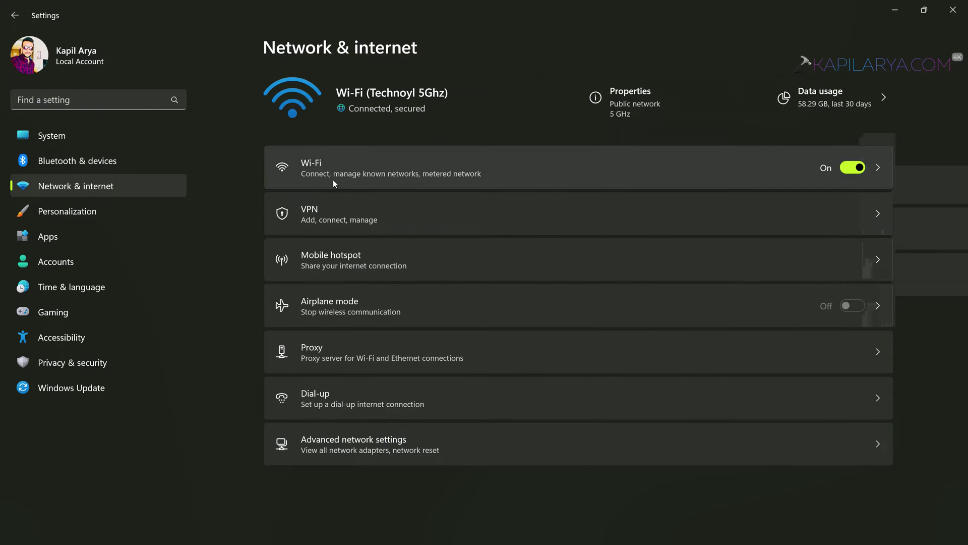
left_click(357, 450)
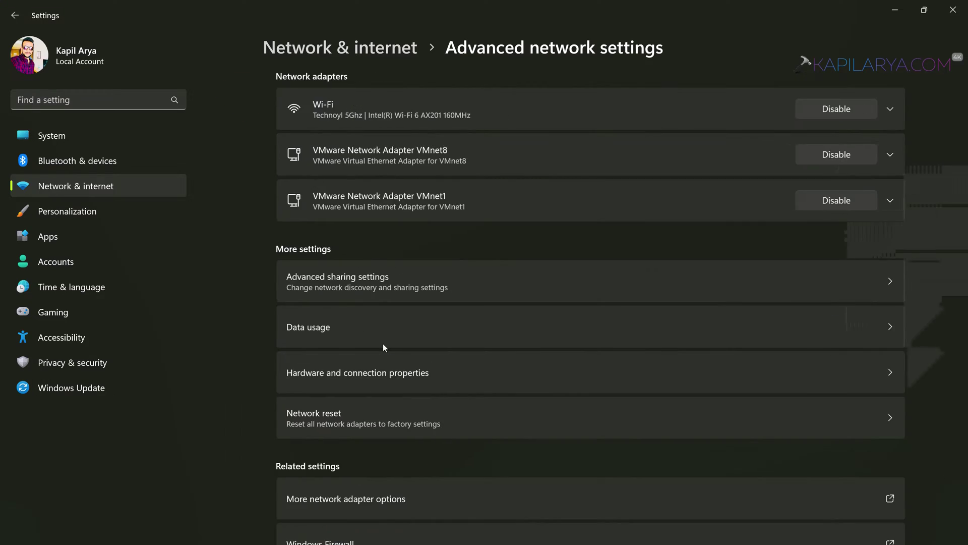
left_click(391, 289)
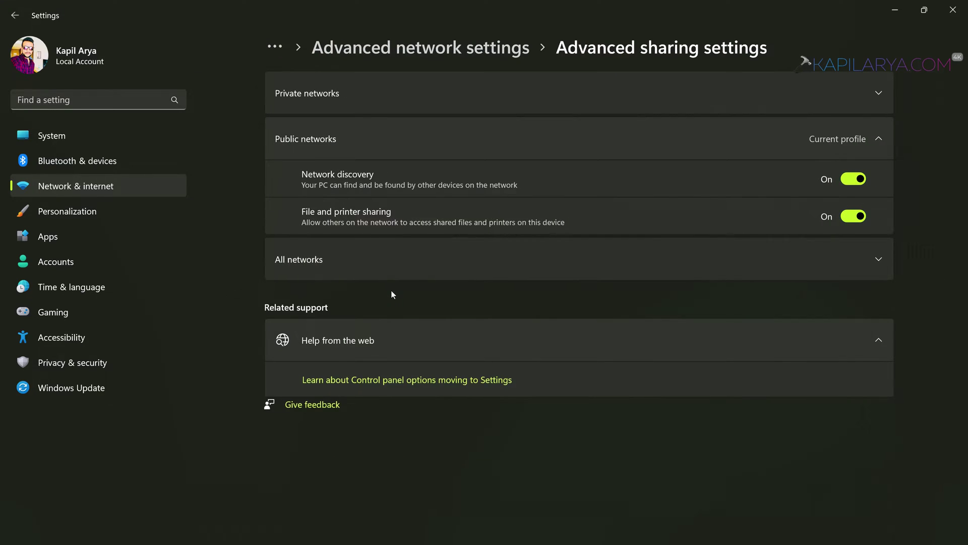
left_click(348, 91)
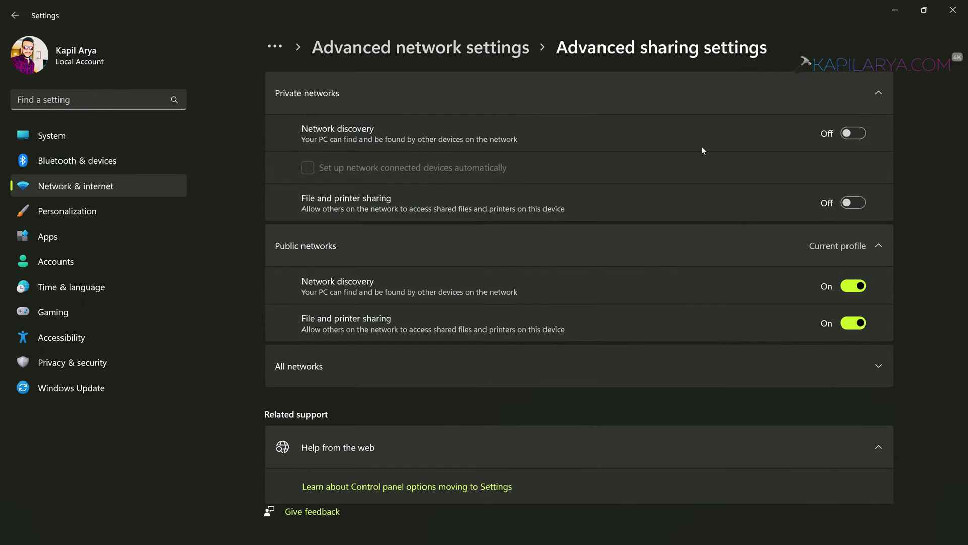
left_click(854, 134)
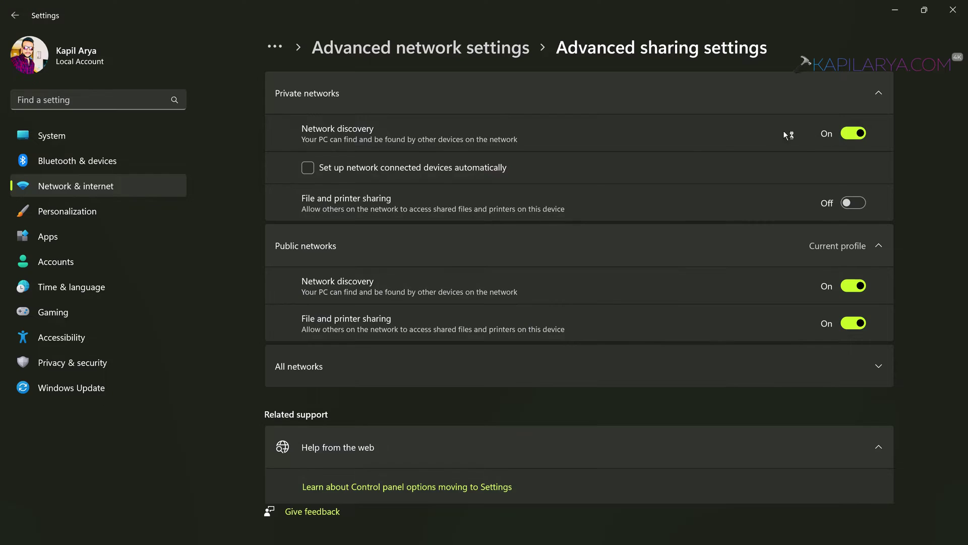
left_click(308, 168)
left_click(850, 205)
Step: Set the Technoyl 5Ghz network profile to Private, then close Settings and open File Explorer
left_click(423, 93)
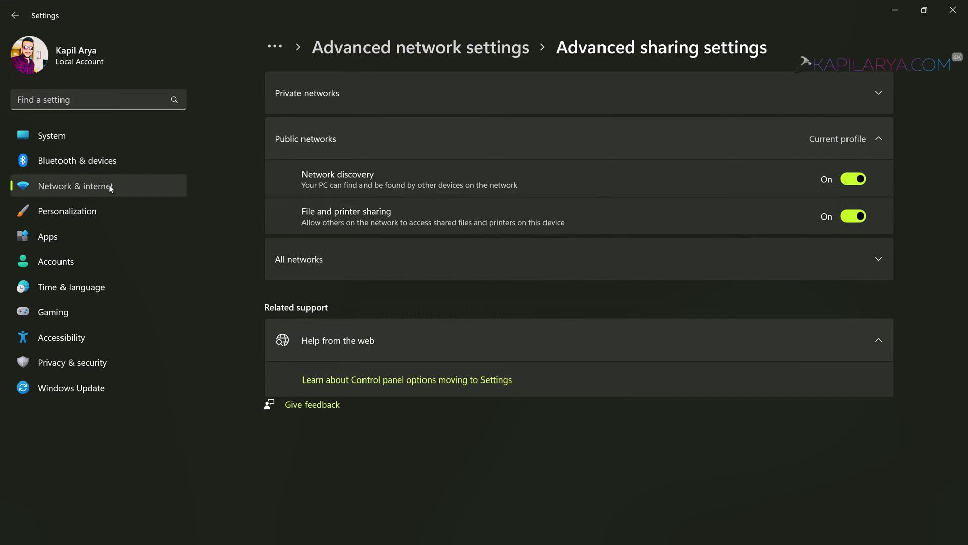
left_click(75, 186)
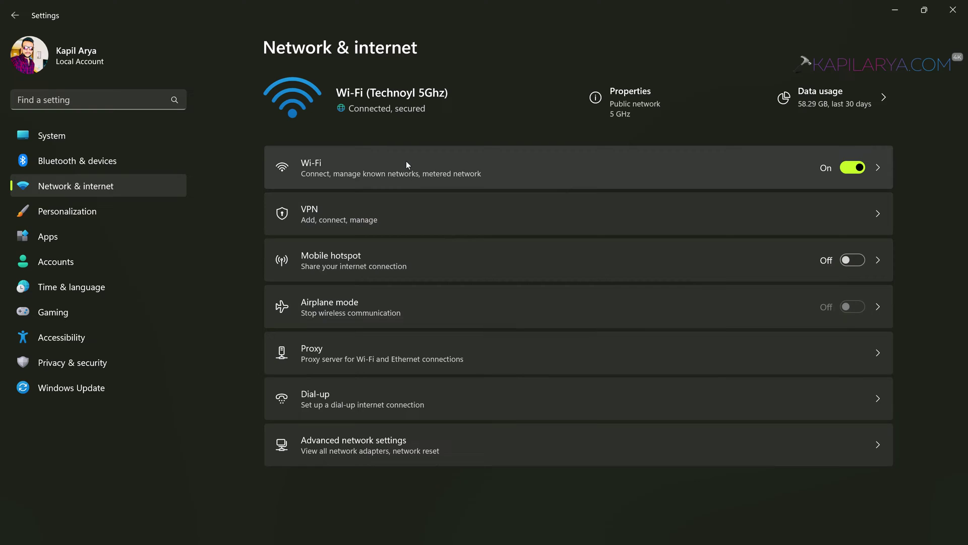
left_click(406, 161)
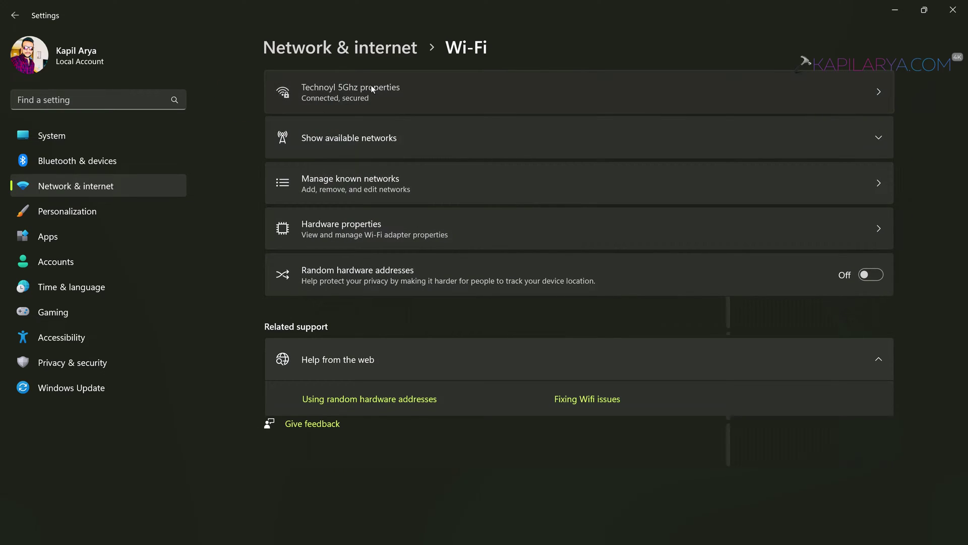
left_click(371, 89)
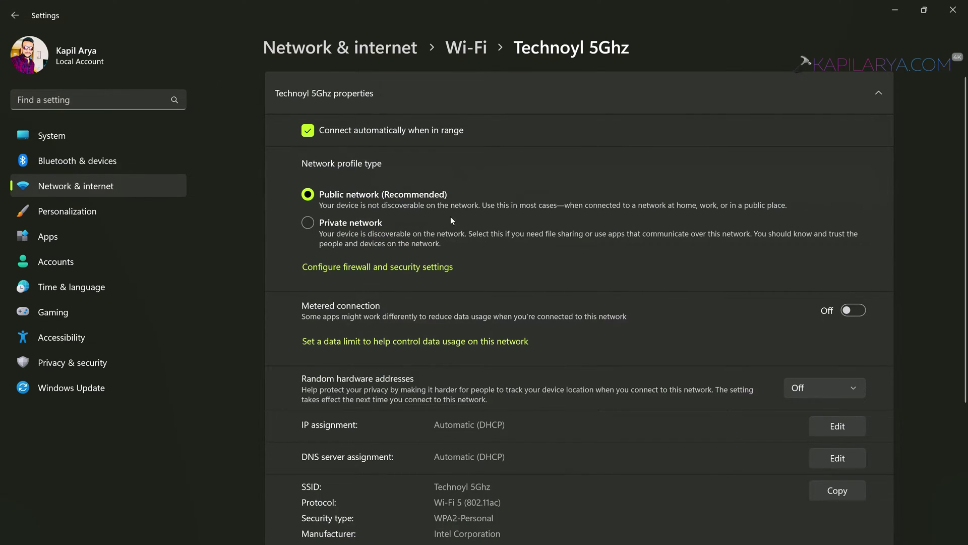
left_click(308, 224)
left_click(953, 9)
key("super+e")
scroll(295, 348, "down", 3)
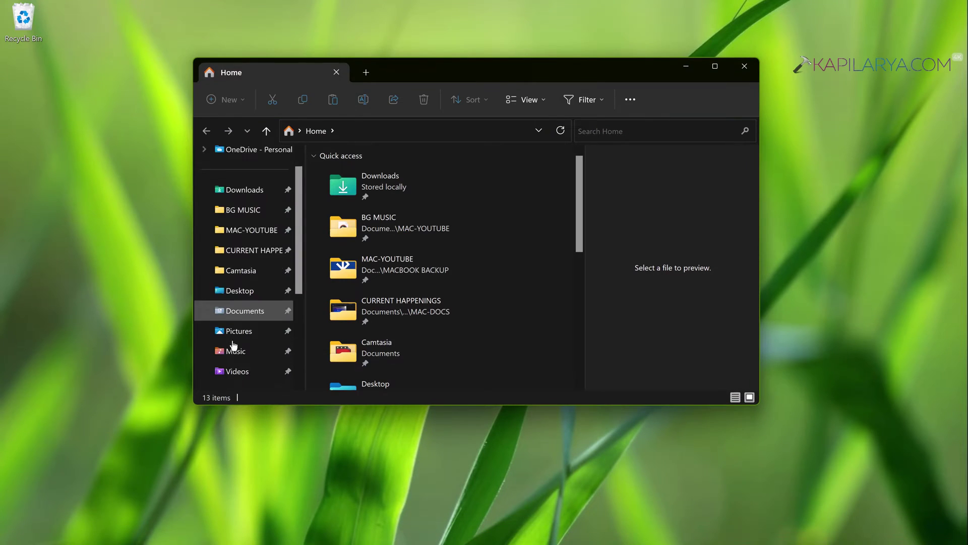
scroll(295, 349, "down", 3)
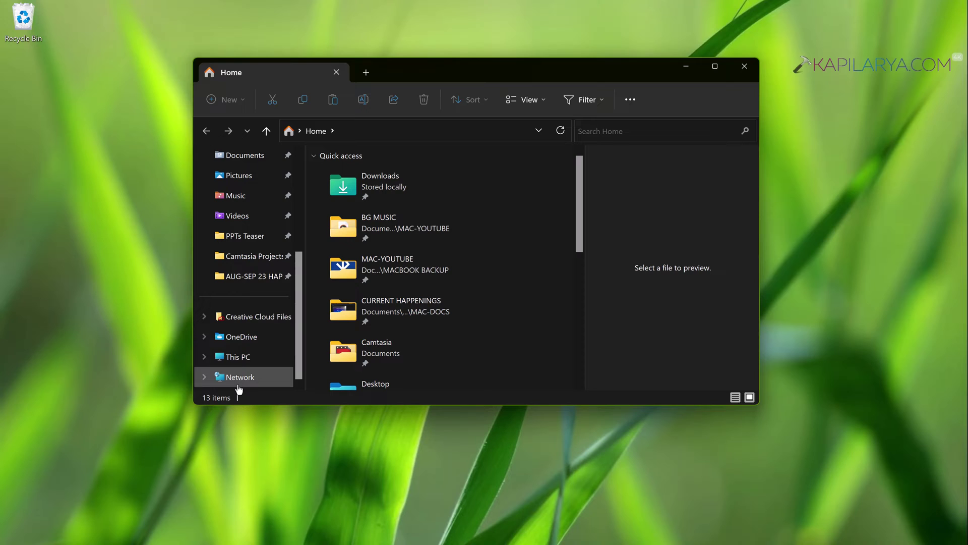
Step: Open the Network location and select the discovered computer KAPIL-ASUS
left_click(240, 376)
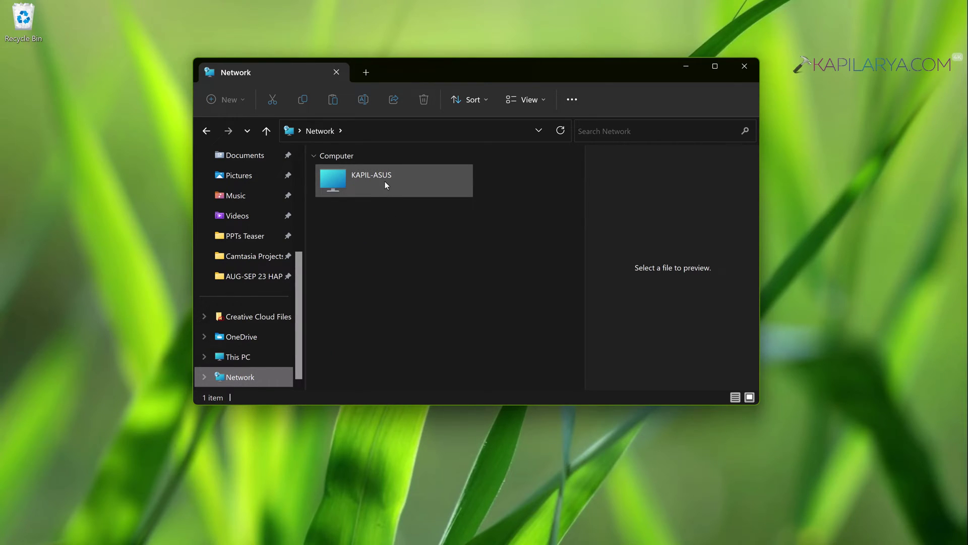
left_click(386, 181)
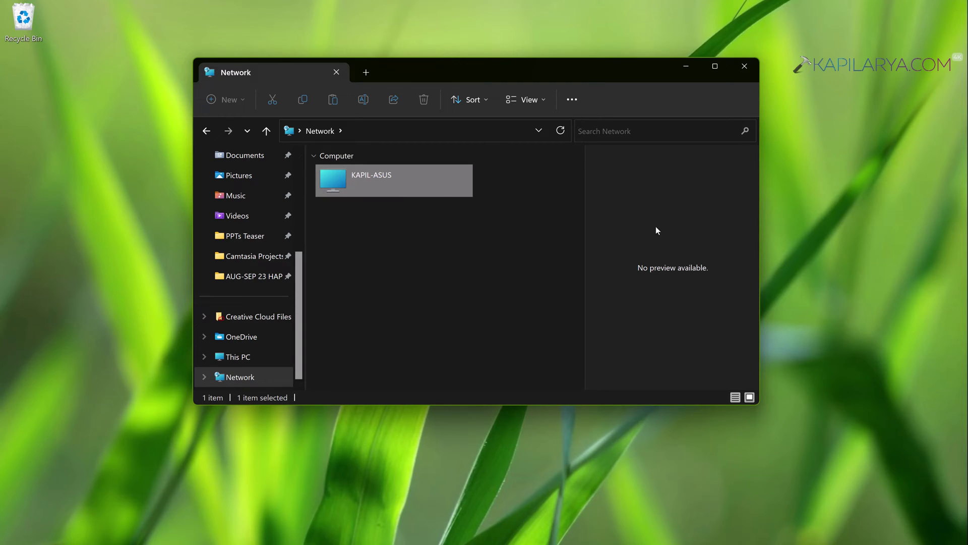
left_click(862, 45)
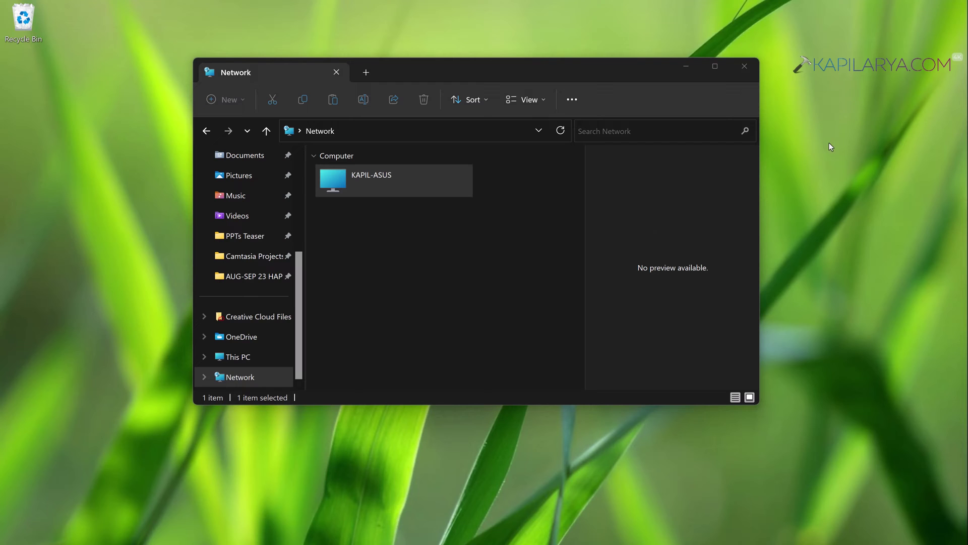